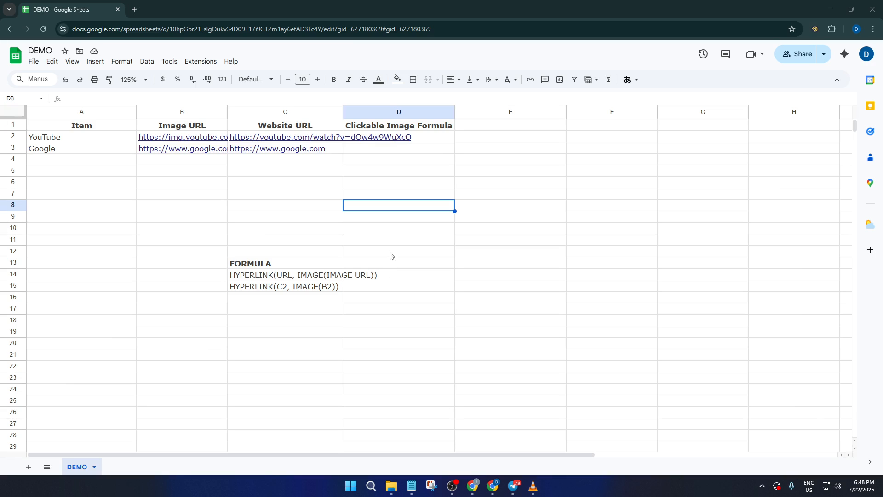
# Step: Examine the Image URL and Website URL columns, including the image and website links in the YouTube row
pyautogui.click(182, 112)
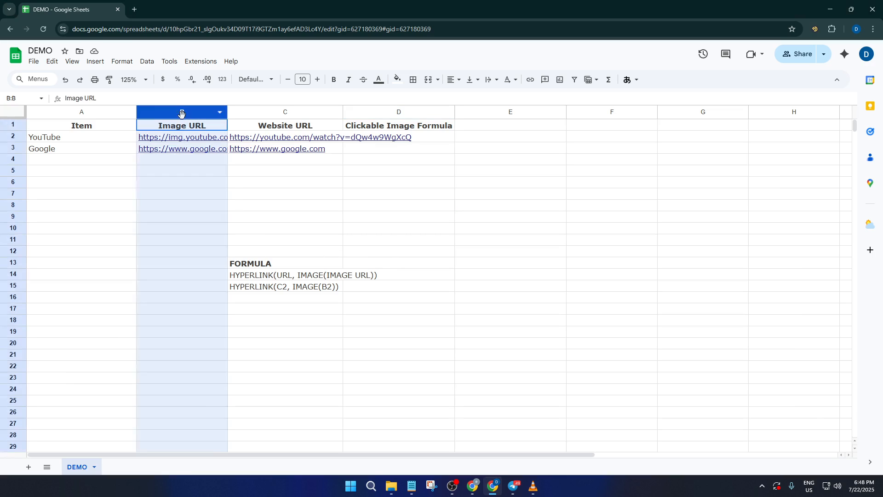
pyautogui.click(262, 113)
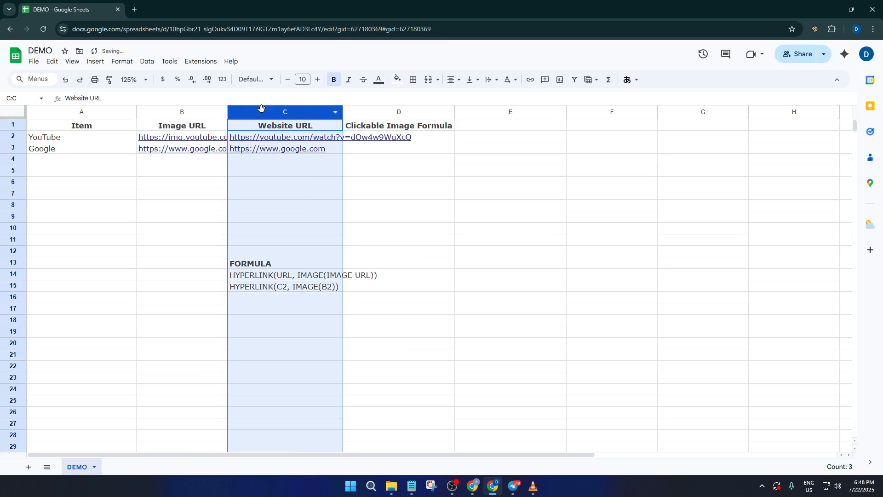
pyautogui.click(249, 129)
pyautogui.click(192, 130)
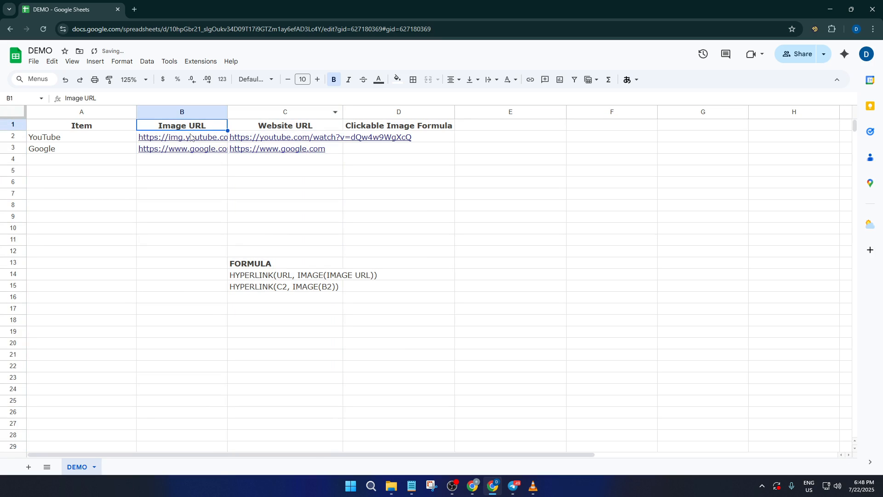
pyautogui.click(193, 137)
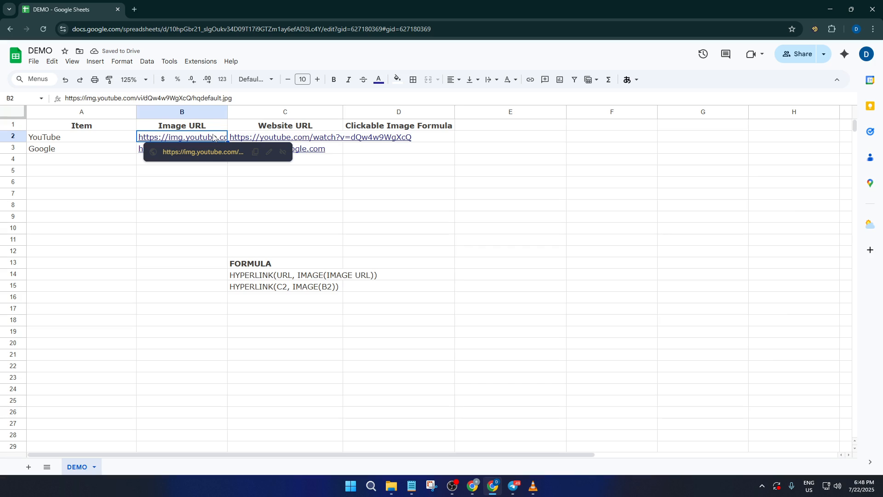
pyautogui.click(231, 190)
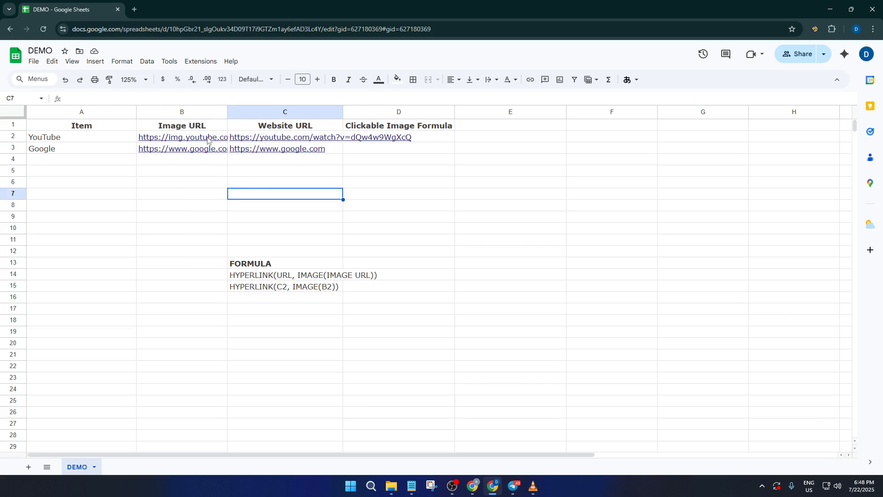
pyautogui.moveTo(191, 137)
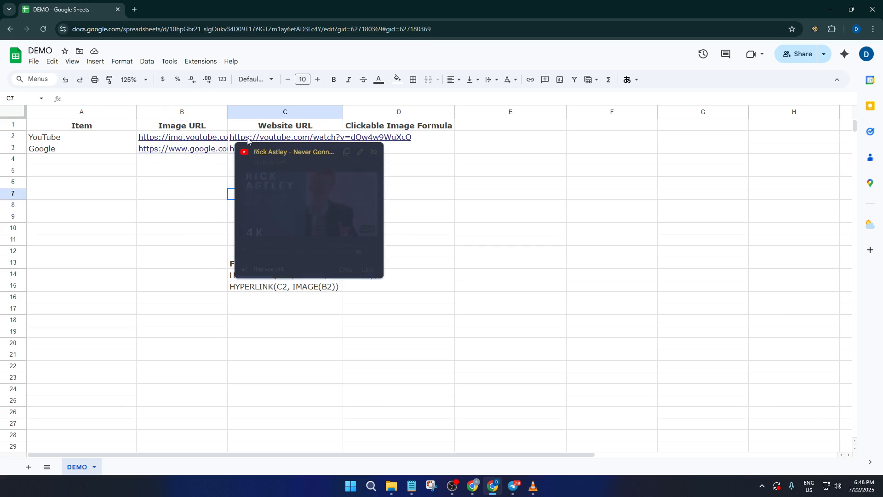
pyautogui.click(181, 182)
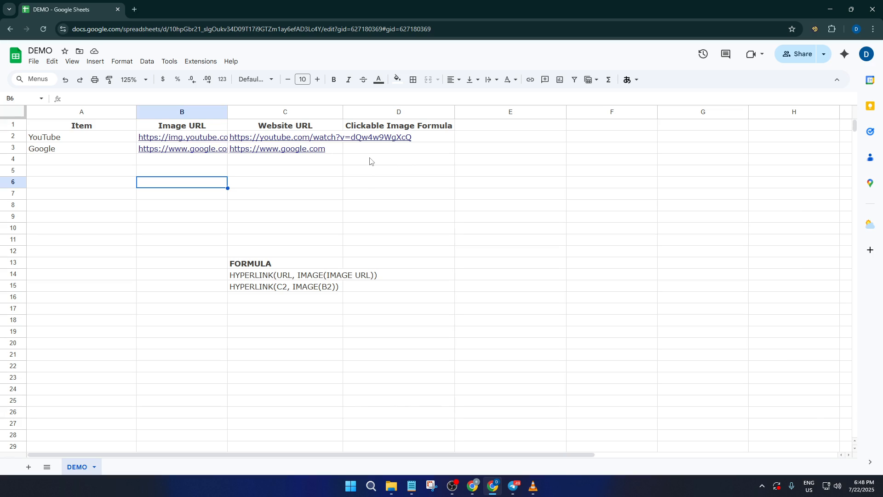
# Step: Enter =HYPERLINK(C2, IMAGE(B2)) in D2, reusing the formula text from C15, and make row 2 taller to enlarge the image
pyautogui.click(289, 287)
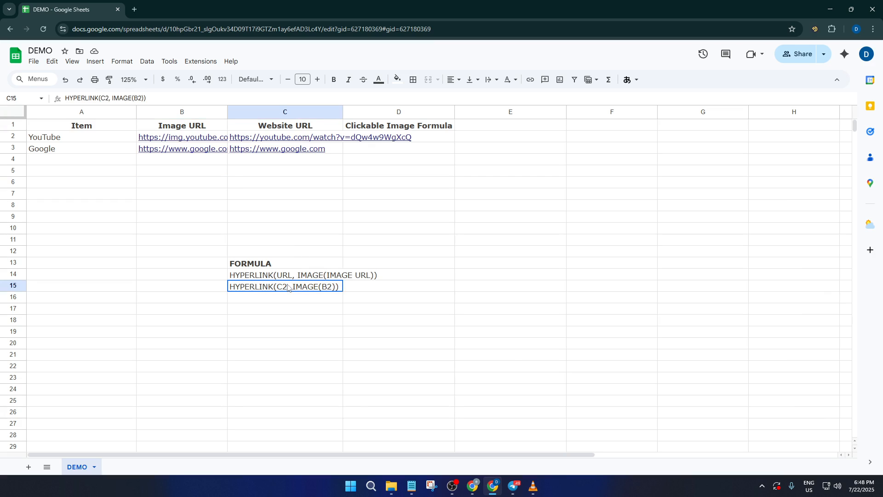
pyautogui.hotkey('ctrl', 'c')
pyautogui.click(386, 140)
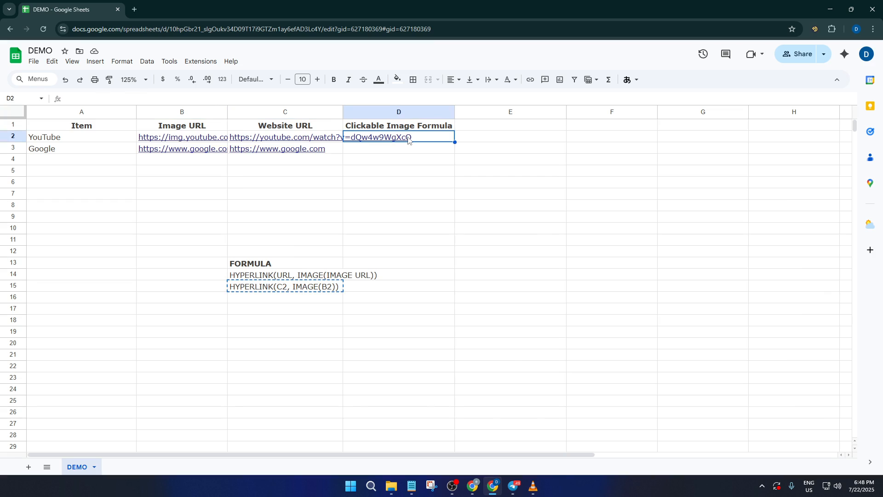
pyautogui.write('=')
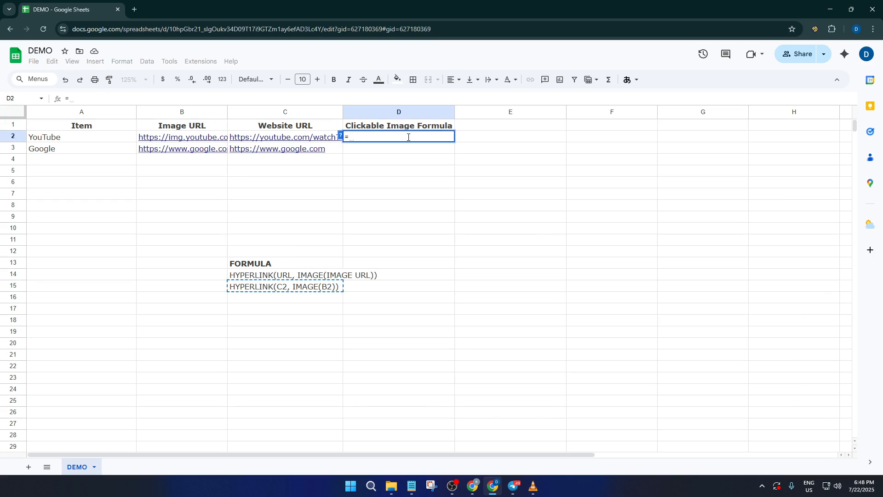
pyautogui.hotkey('ctrl', 'v')
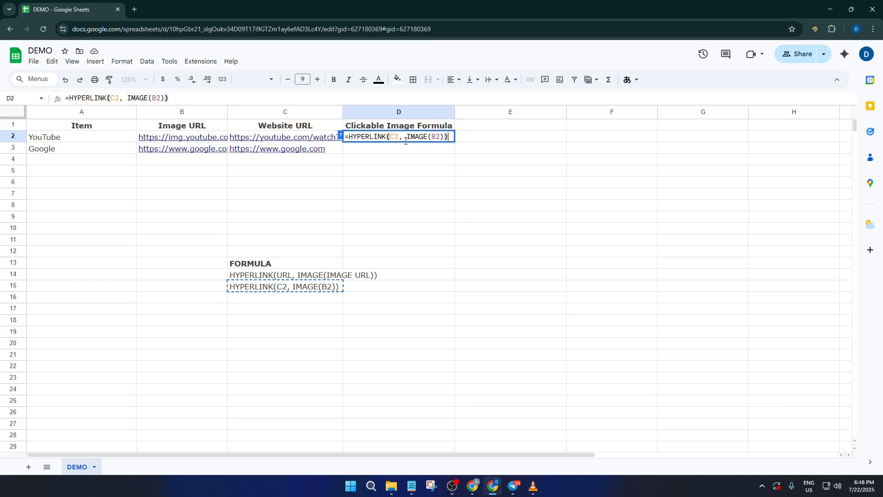
pyautogui.press('Return')
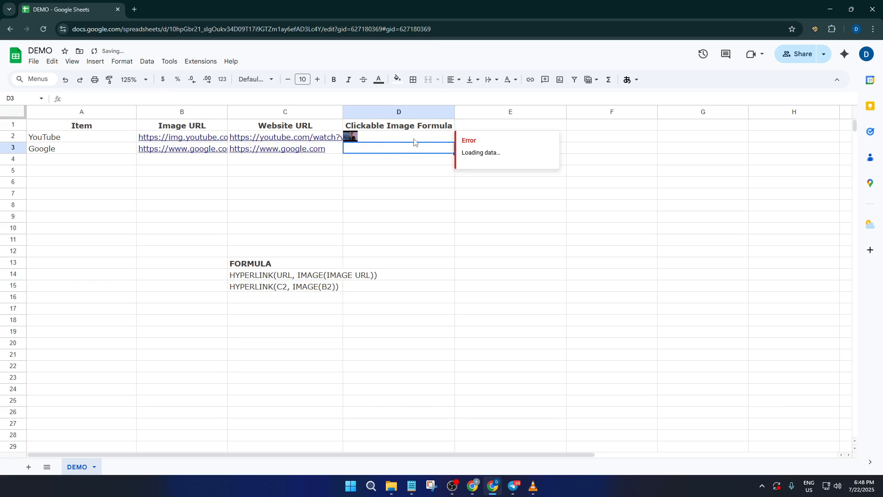
pyautogui.click(398, 138)
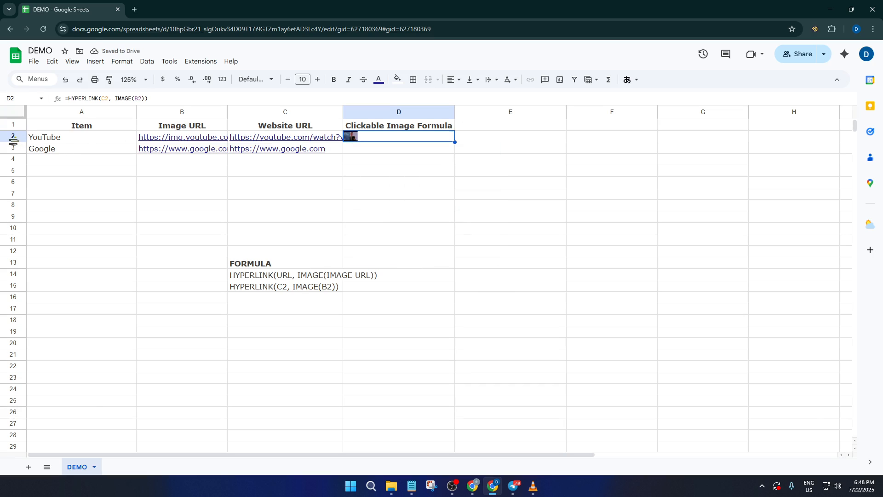
pyautogui.moveTo(14, 142); pyautogui.dragTo(13, 168)
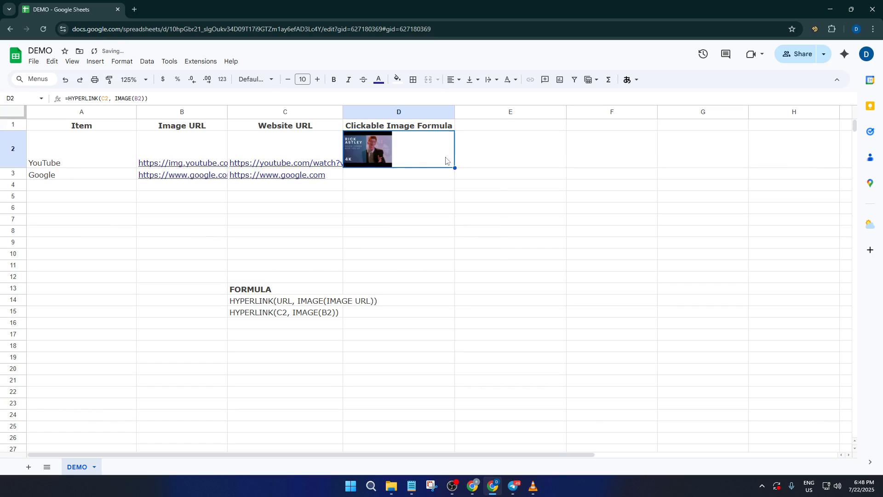
# Step: Review the C2 and B2 references in D2's formula and preview the link attached to the image
pyautogui.doubleClick(420, 147)
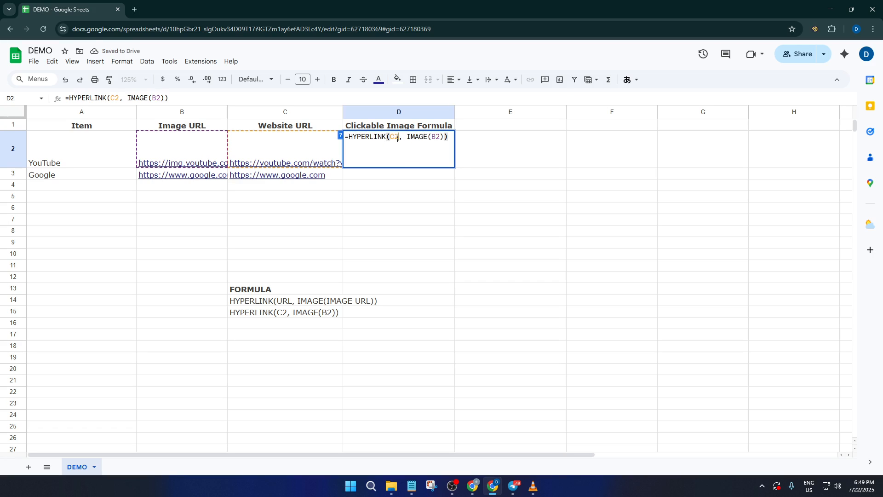
pyautogui.moveTo(398, 138); pyautogui.dragTo(438, 138)
pyautogui.click(429, 139)
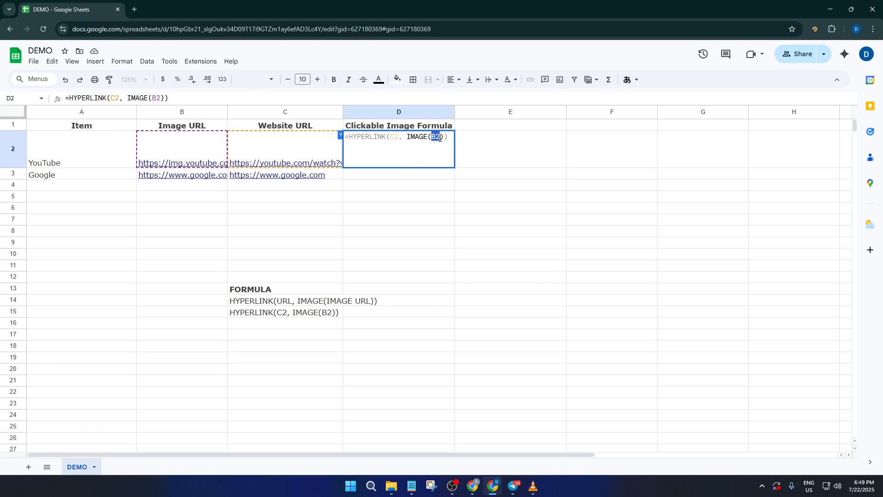
pyautogui.click(440, 146)
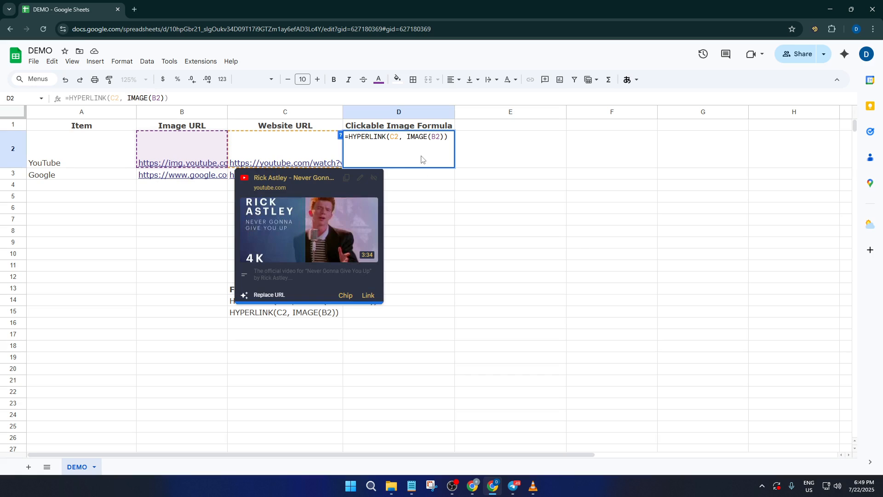
pyautogui.click(532, 255)
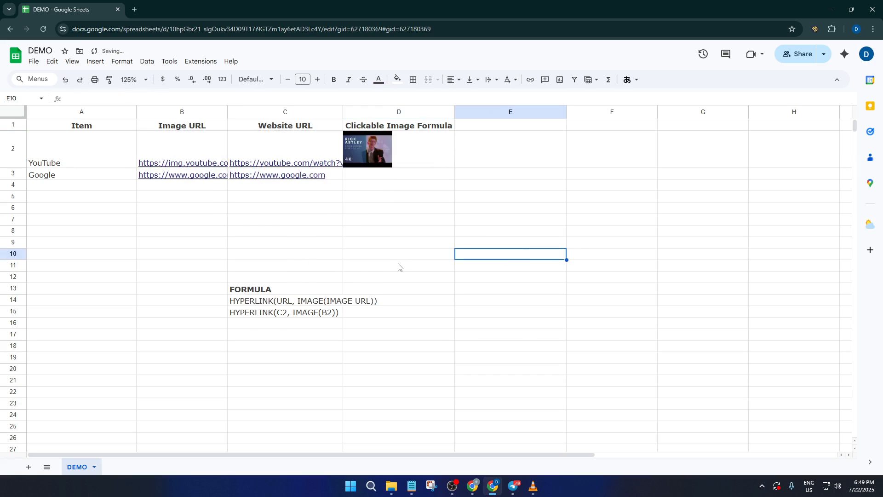
pyautogui.click(434, 164)
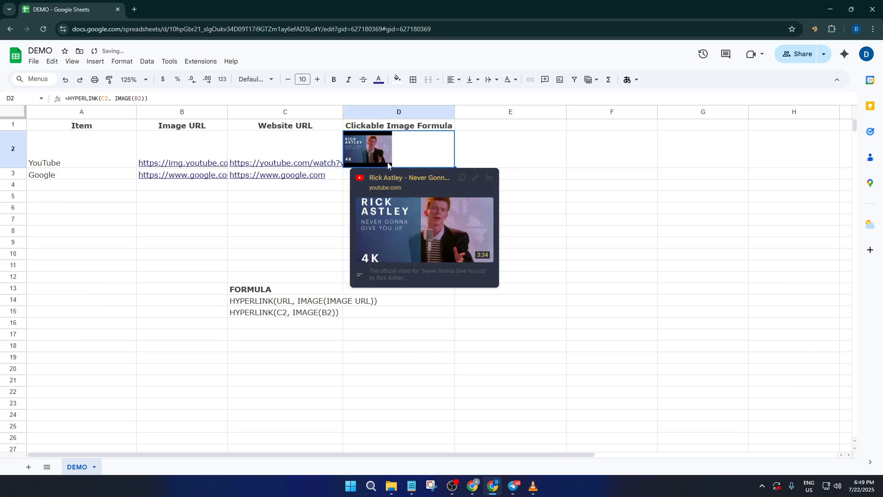
# Step: Increase row 2's height until the image fills column D's width, and check the image's link preview
pyautogui.click(255, 218)
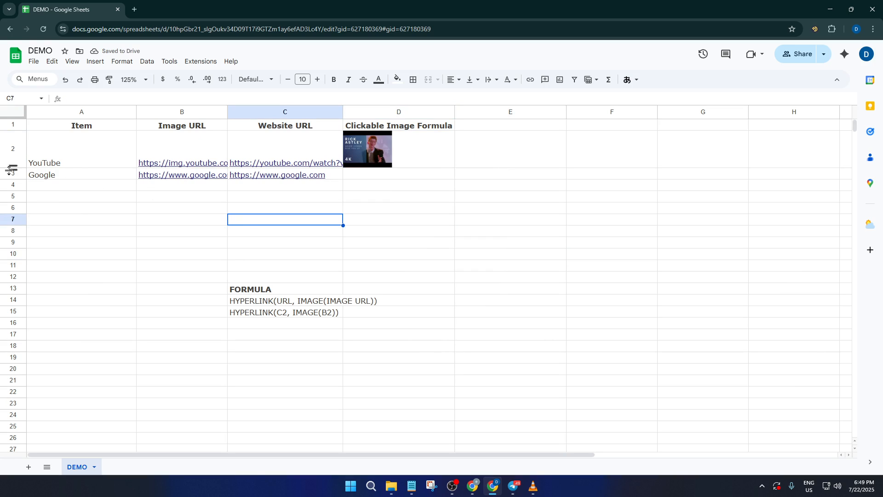
pyautogui.moveTo(10, 169); pyautogui.dragTo(14, 215)
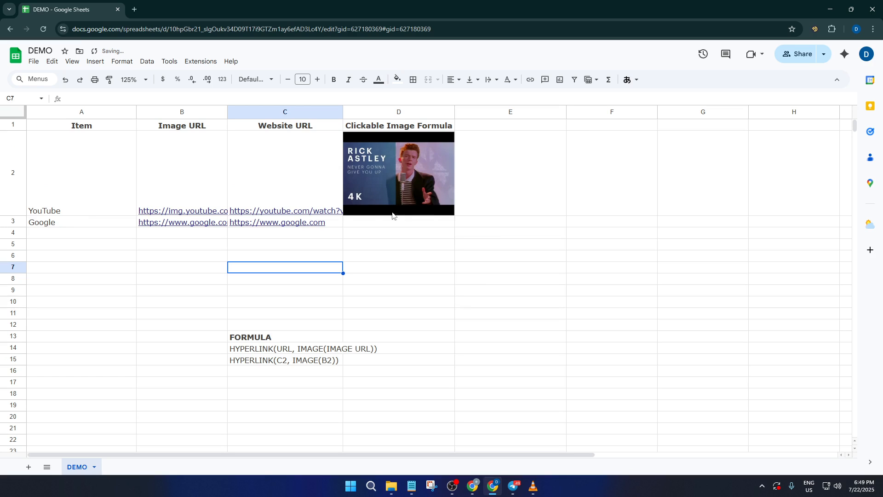
pyautogui.click(440, 175)
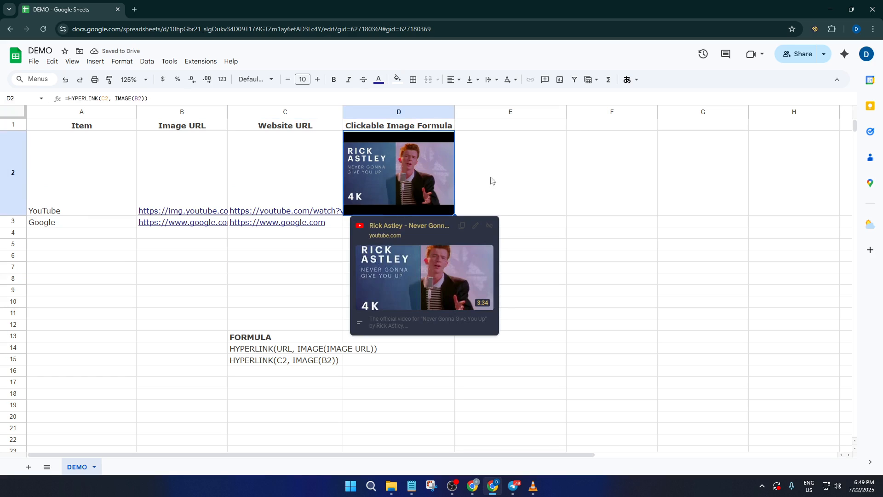
pyautogui.click(491, 179)
pyautogui.click(418, 173)
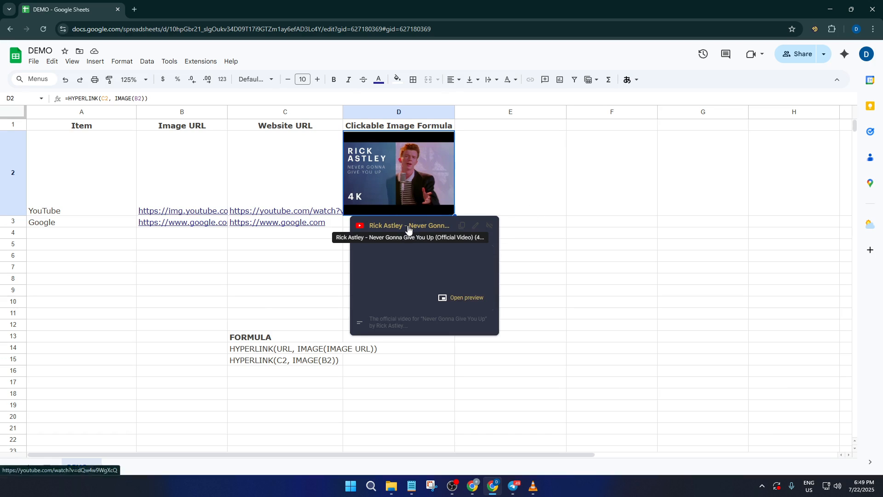
pyautogui.click(466, 188)
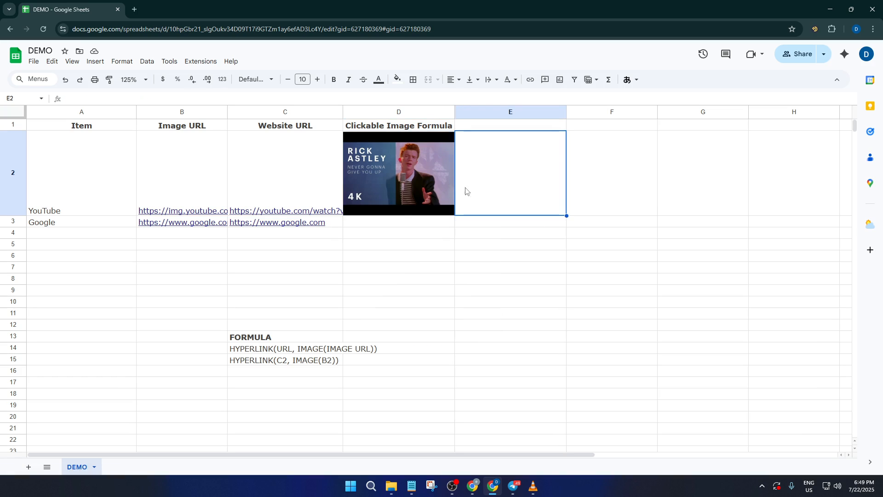
# Step: Fill the clickable image formula from D2 down to D3 for the Google row
pyautogui.click(286, 363)
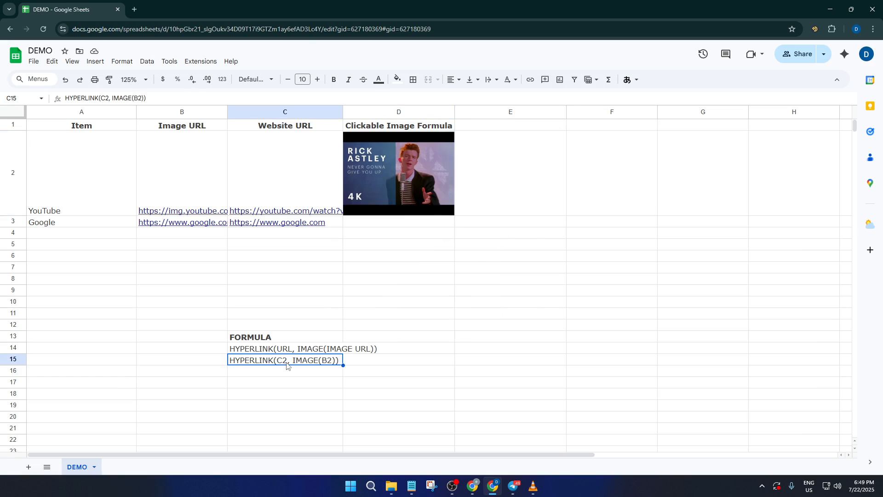
pyautogui.click(438, 185)
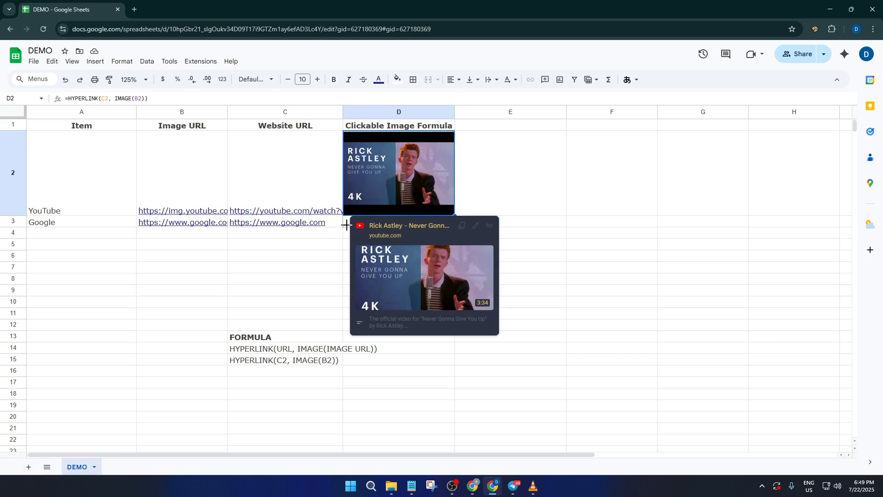
pyautogui.moveTo(347, 225); pyautogui.dragTo(349, 228)
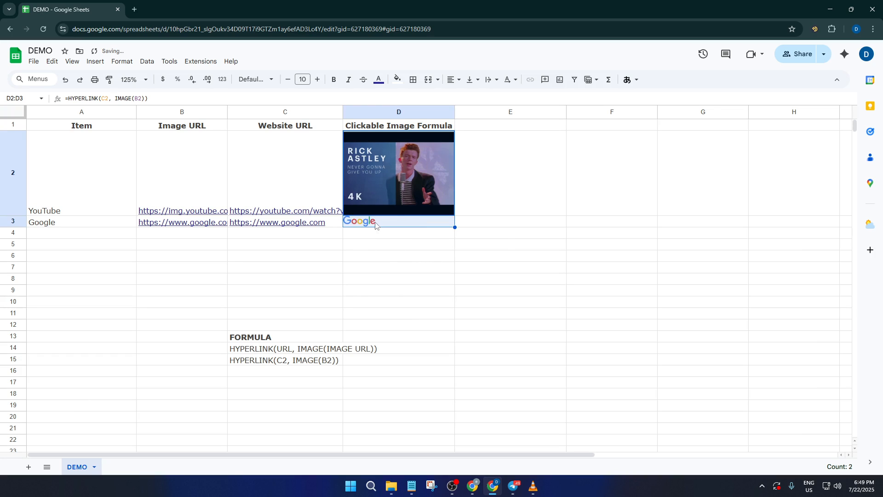
# Step: Make row 3 taller to enlarge the Google logo to column D's width, and preview the link on the image in D3
pyautogui.click(375, 225)
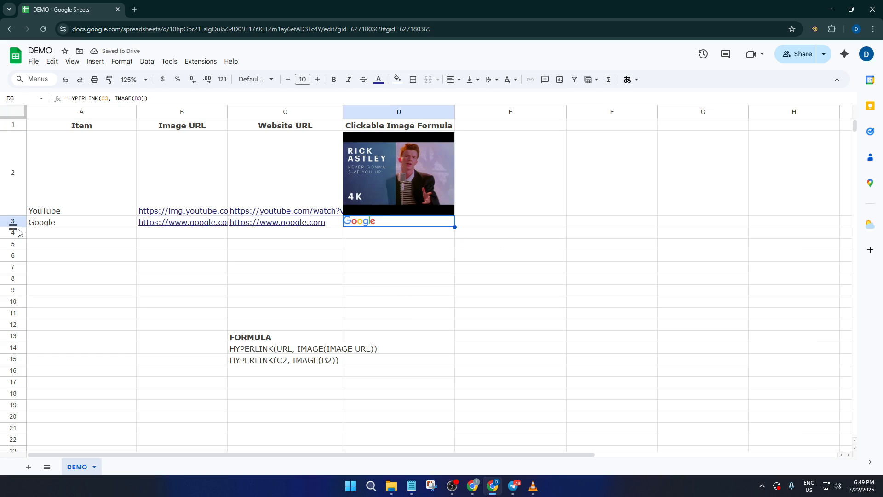
pyautogui.moveTo(13, 228); pyautogui.dragTo(13, 275)
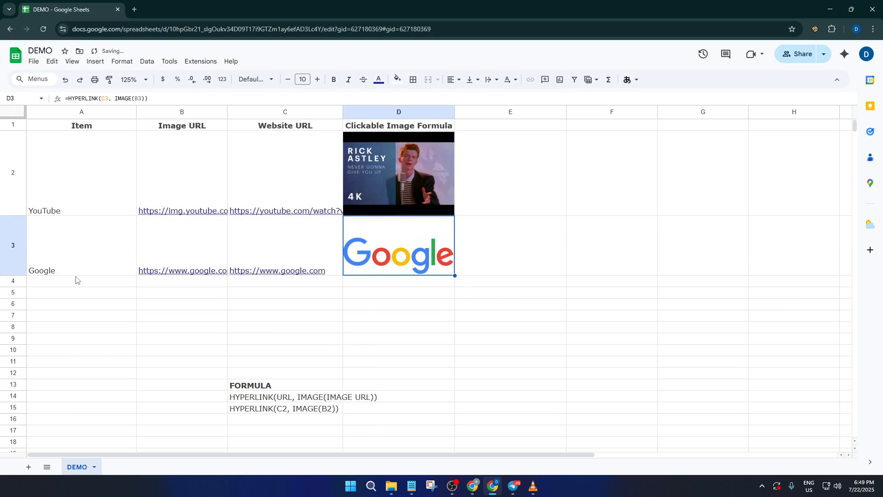
pyautogui.moveTo(411, 247)
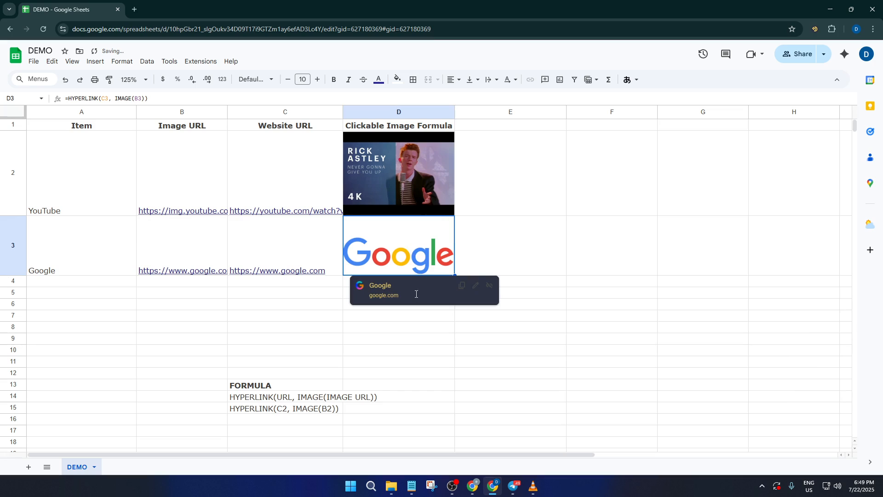
pyautogui.click(521, 261)
pyautogui.click(421, 261)
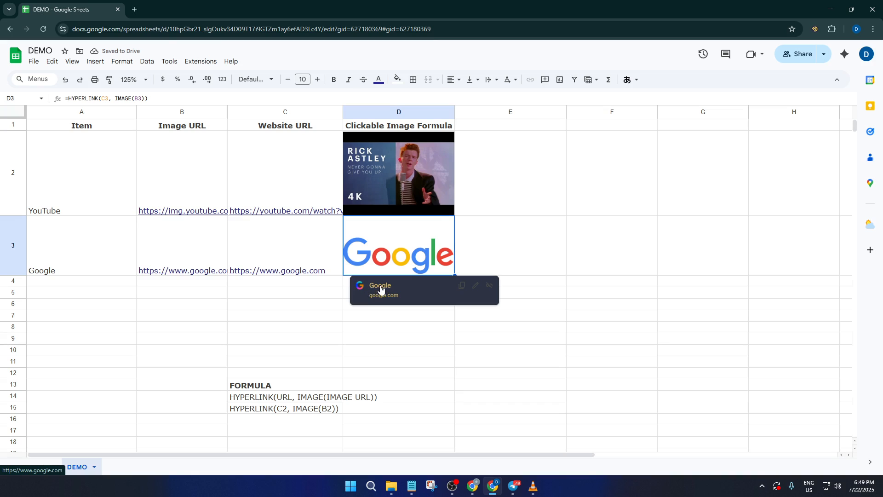
pyautogui.click(481, 236)
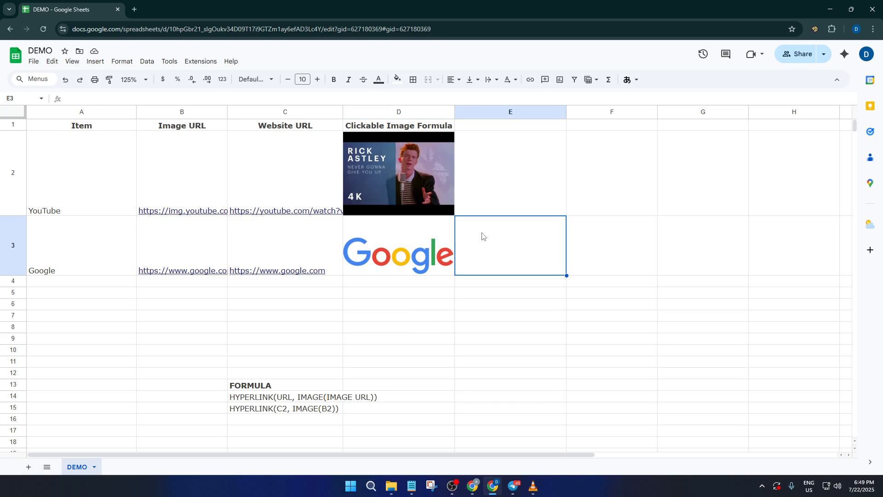